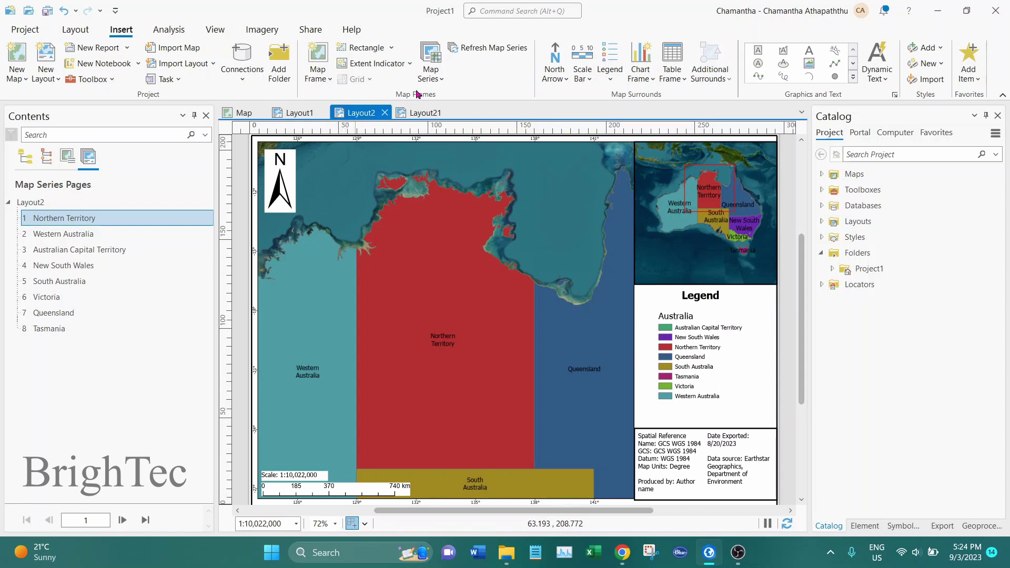
# Add a new Python notebook and paste the map series PNG export script into its empty cell
pyautogui.click(433, 84)
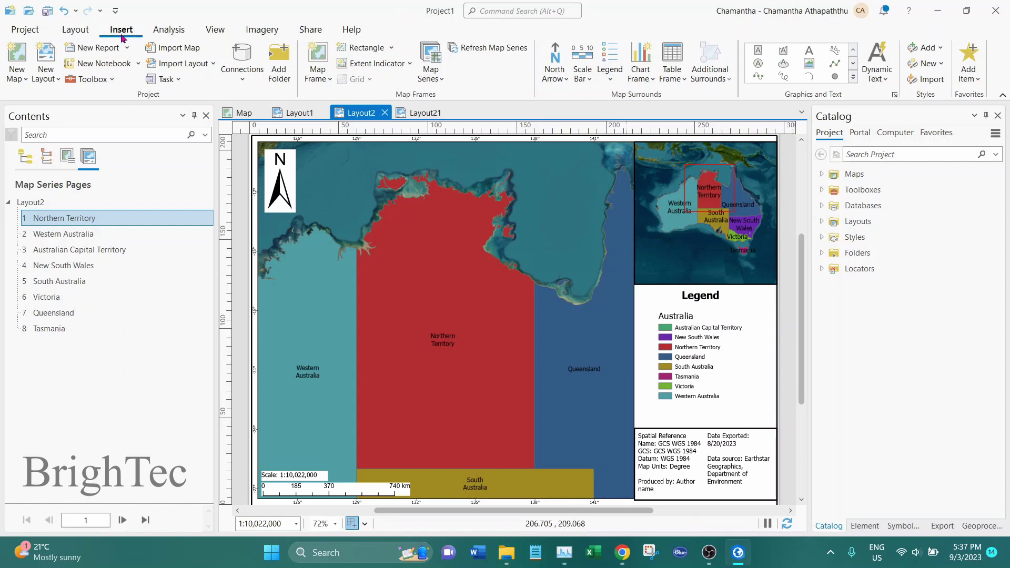
pyautogui.click(94, 66)
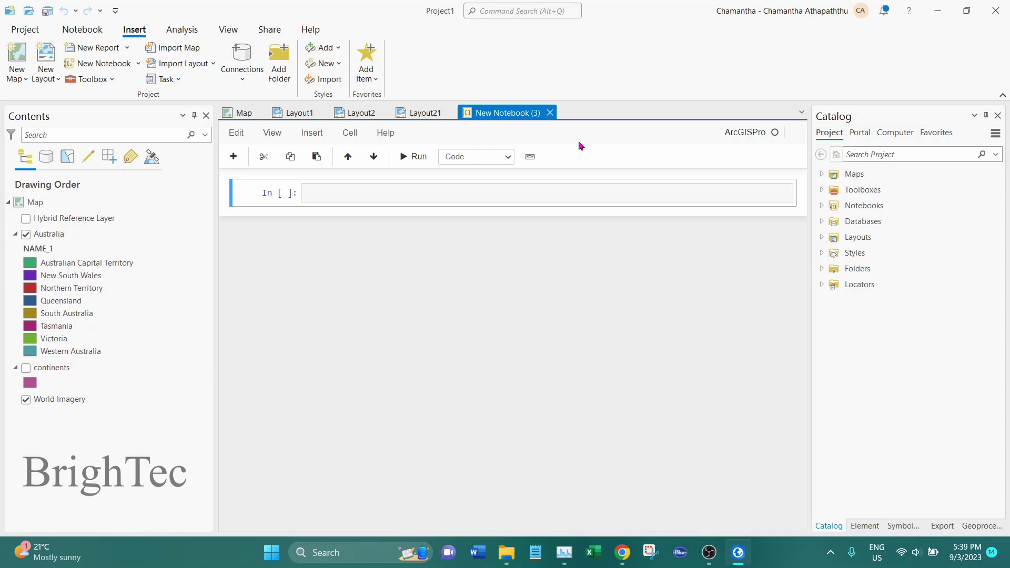
pyautogui.click(538, 189)
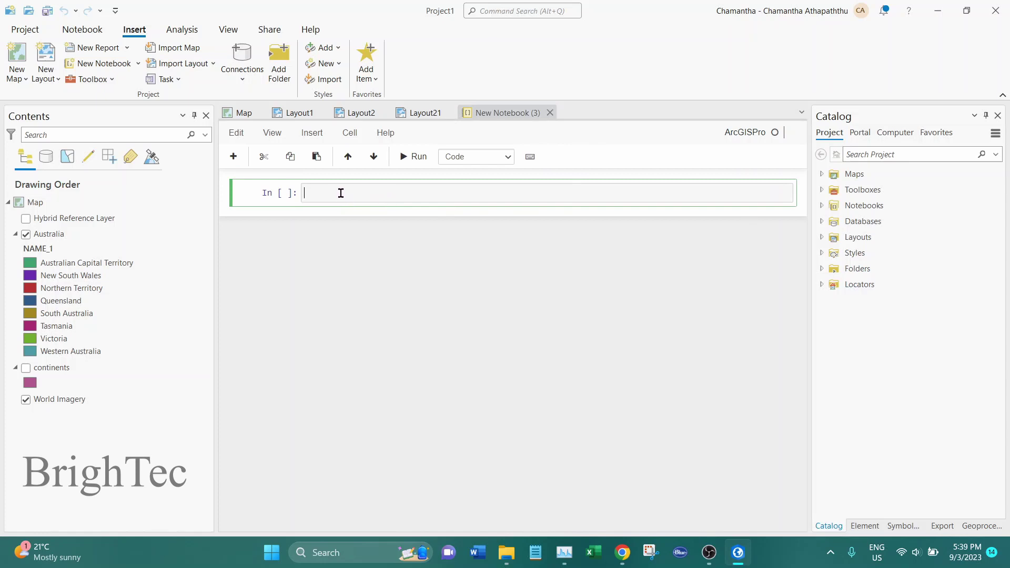
pyautogui.hotkey('ctrl', 'v')
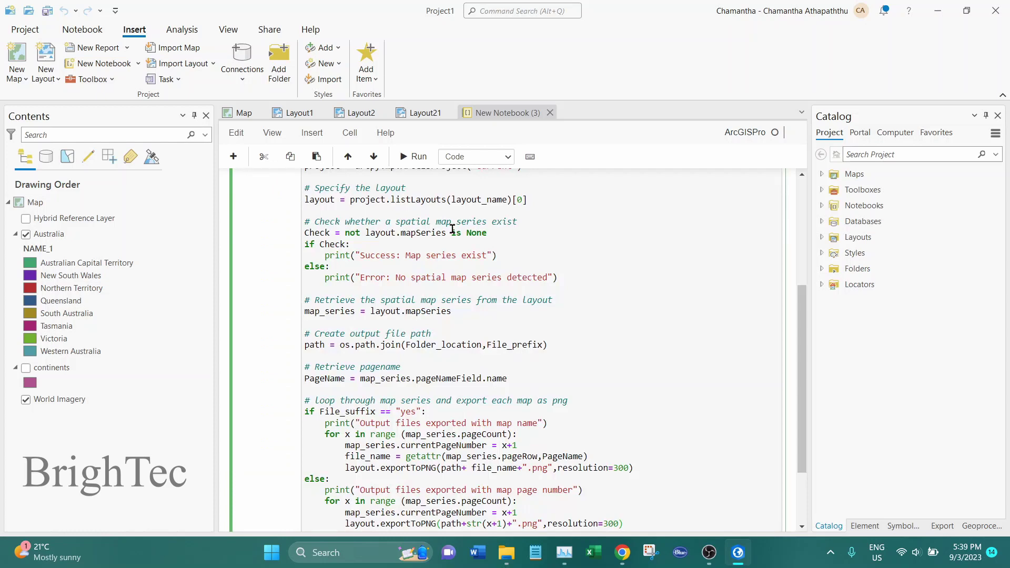
pyautogui.scroll(3, 601, 254)
pyautogui.scroll(1, 600, 255)
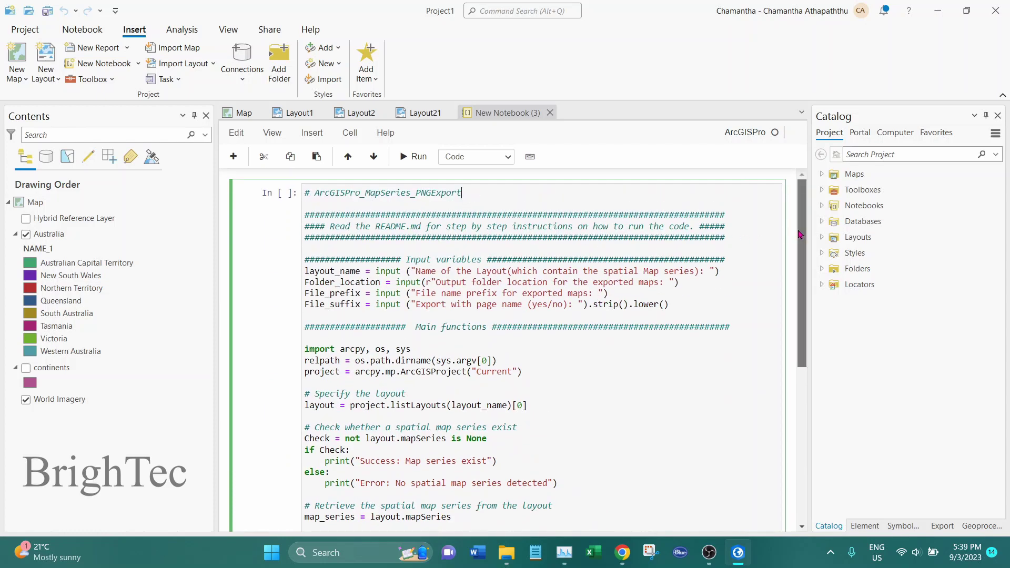
pyautogui.moveTo(803, 241)
pyautogui.mouseDown()
pyautogui.moveTo(805, 360)
pyautogui.moveTo(807, 242)
pyautogui.mouseUp()
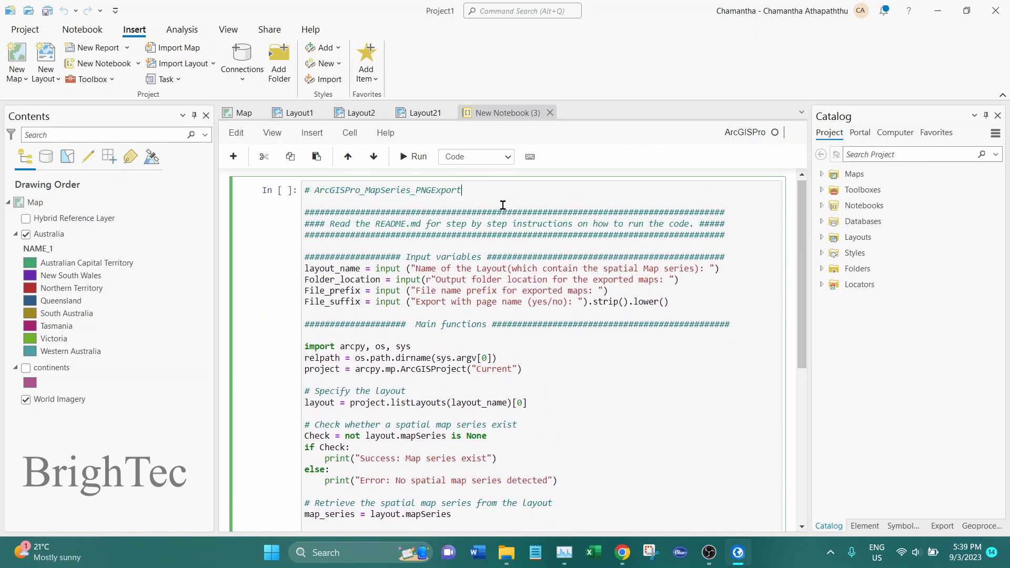
# Run the export script and, after checking the layout tabs, enter Layout2 as the layout name
pyautogui.click(419, 161)
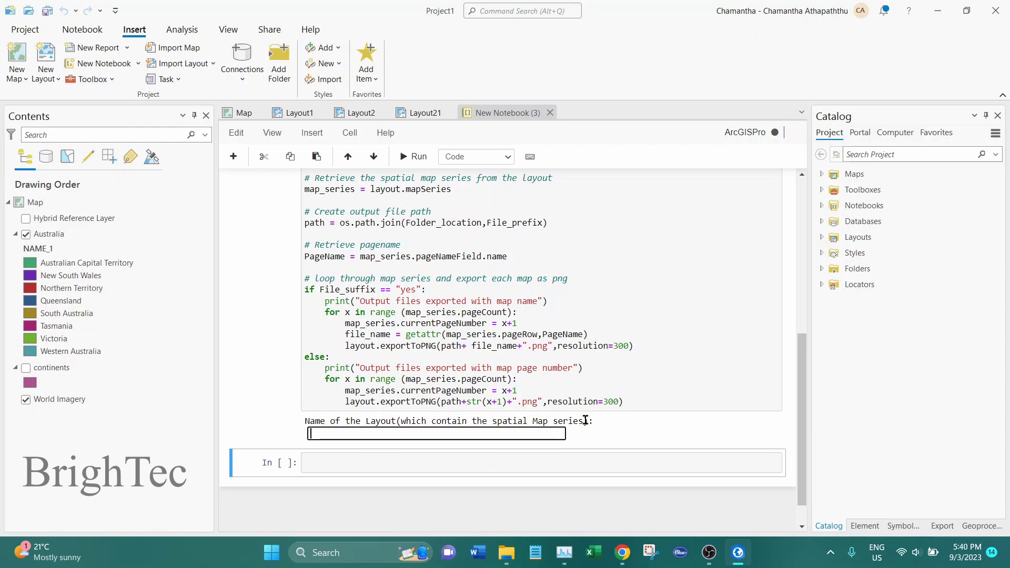
pyautogui.click(360, 114)
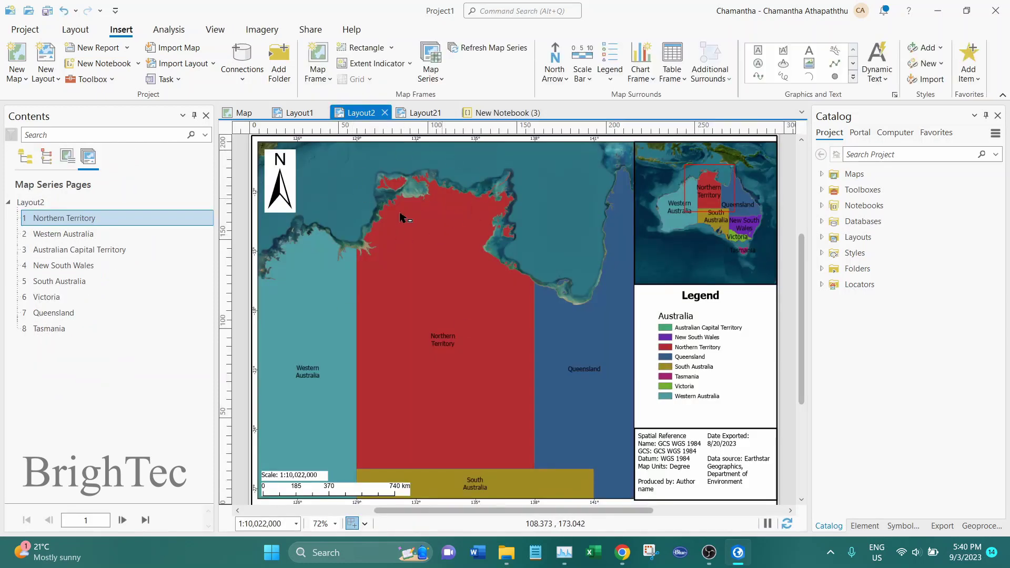
pyautogui.click(405, 119)
pyautogui.click(503, 114)
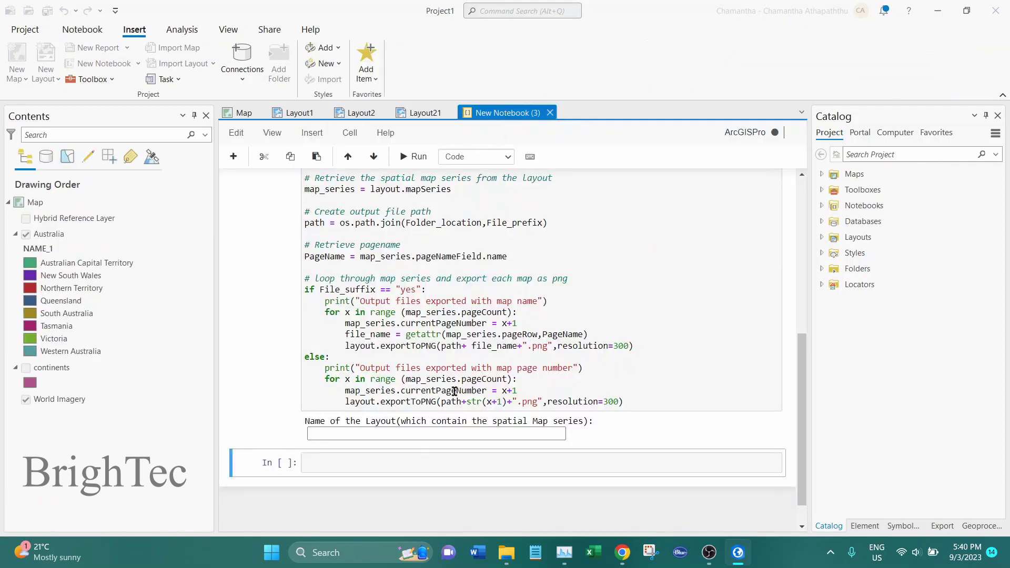
pyautogui.click(424, 433)
pyautogui.write('Layout2')
pyautogui.press('Return')
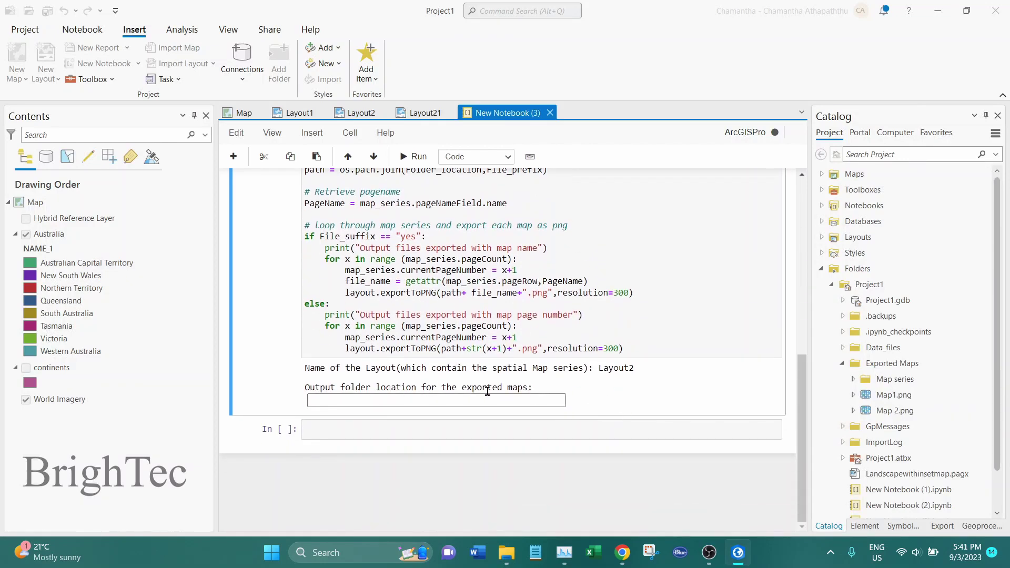
# Answer the script prompts: Map series folder path, Map_ prefix, and yes for page names
pyautogui.click(373, 398)
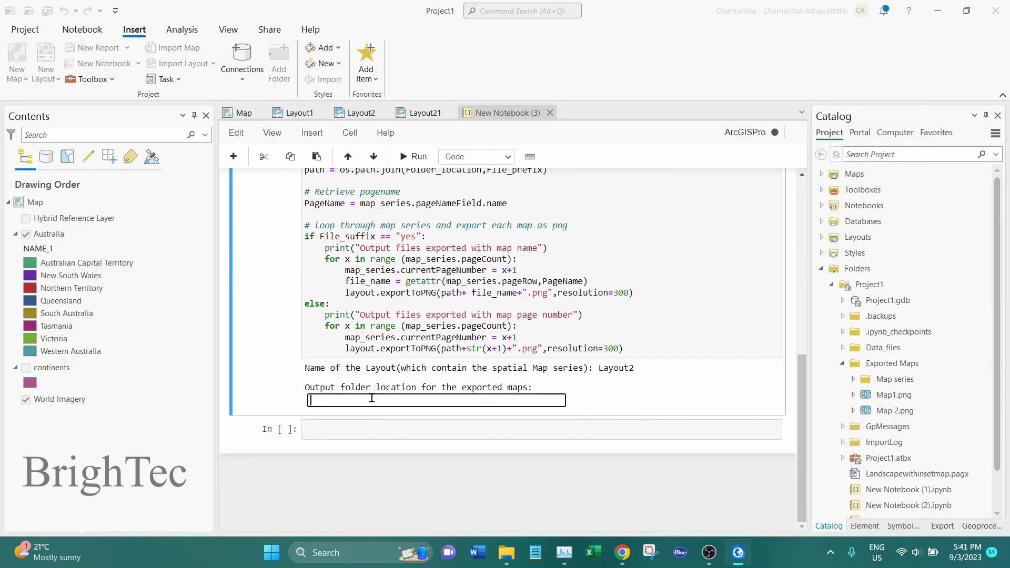
pyautogui.write('D:\\GIS\\ArcGISPro\\Project1\\Exported Maps\\Map series')
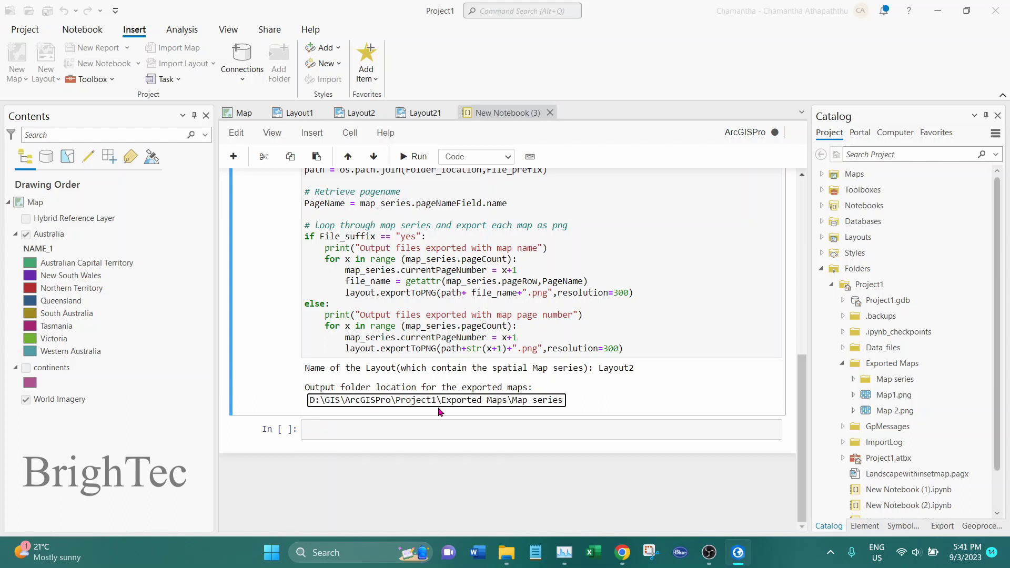
pyautogui.press('Return')
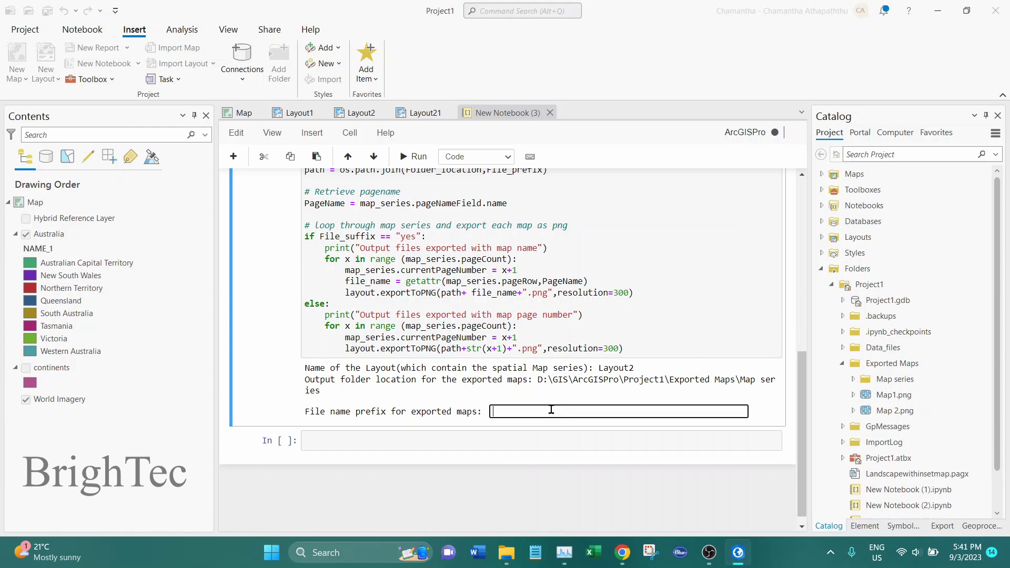
pyautogui.write('Map_')
pyautogui.press('Return')
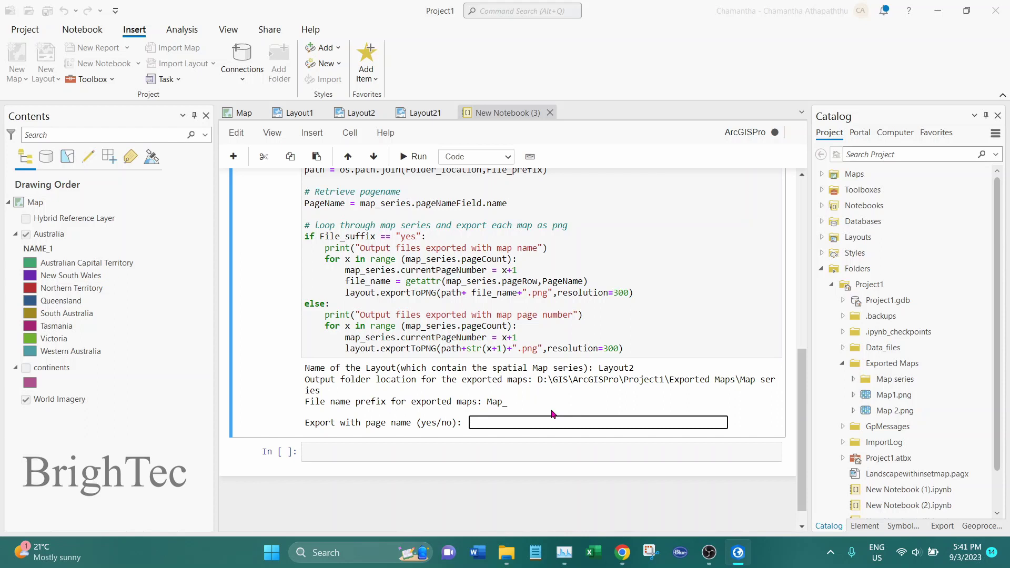
pyautogui.click(85, 276)
pyautogui.write('yes')
pyautogui.press('Return')
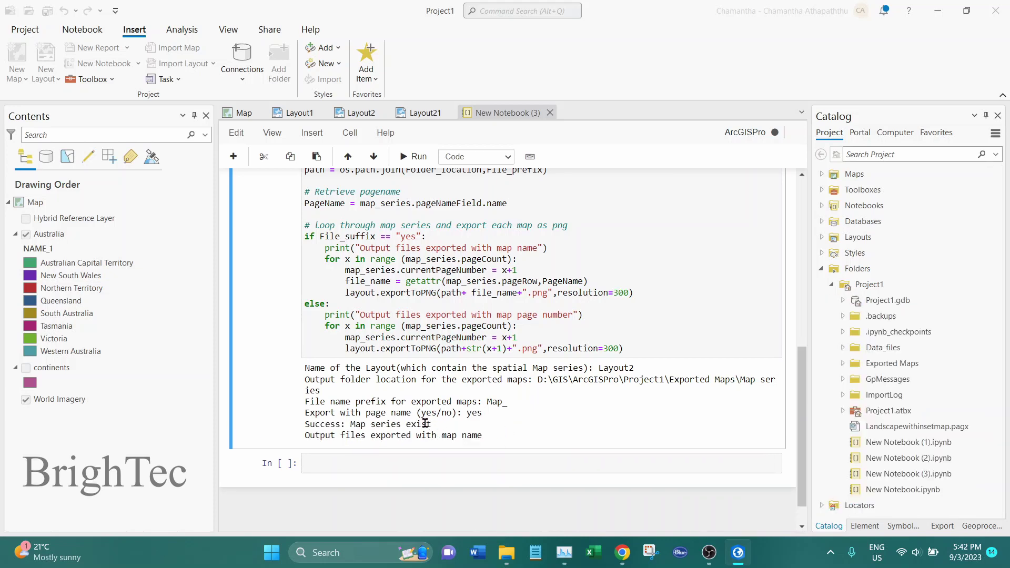
pyautogui.scroll(2, 686, 421)
pyautogui.scroll(10, 686, 421)
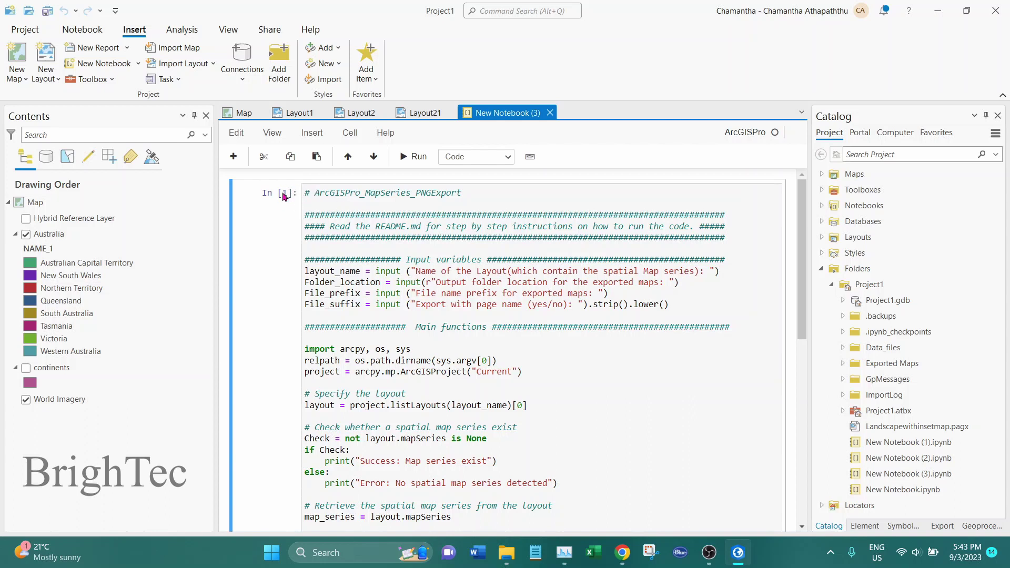
pyautogui.moveTo(506, 552)
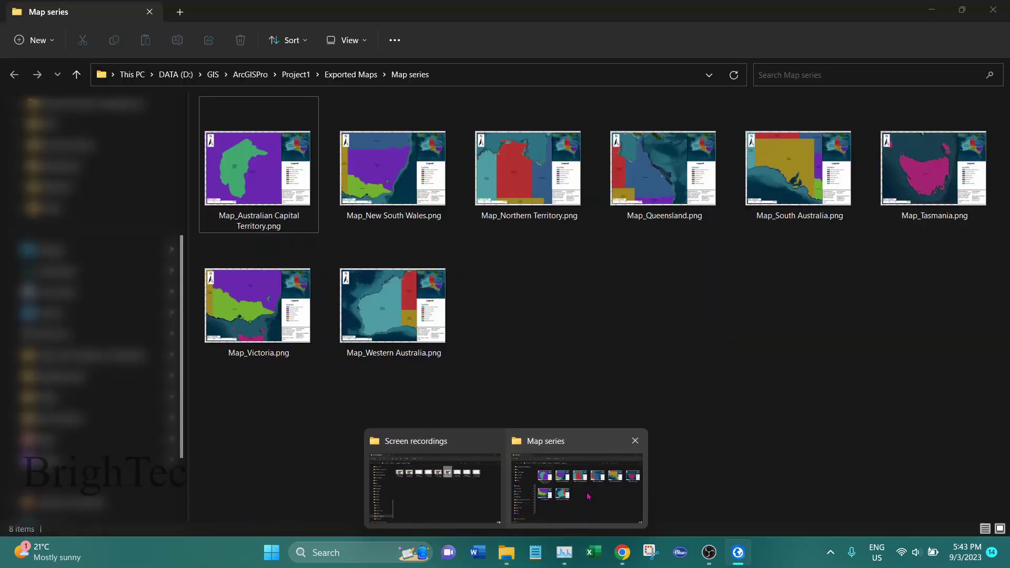
# Inspect the Australian Capital Territory, New South Wales and Queensland PNGs in the Map series folder
pyautogui.click(589, 496)
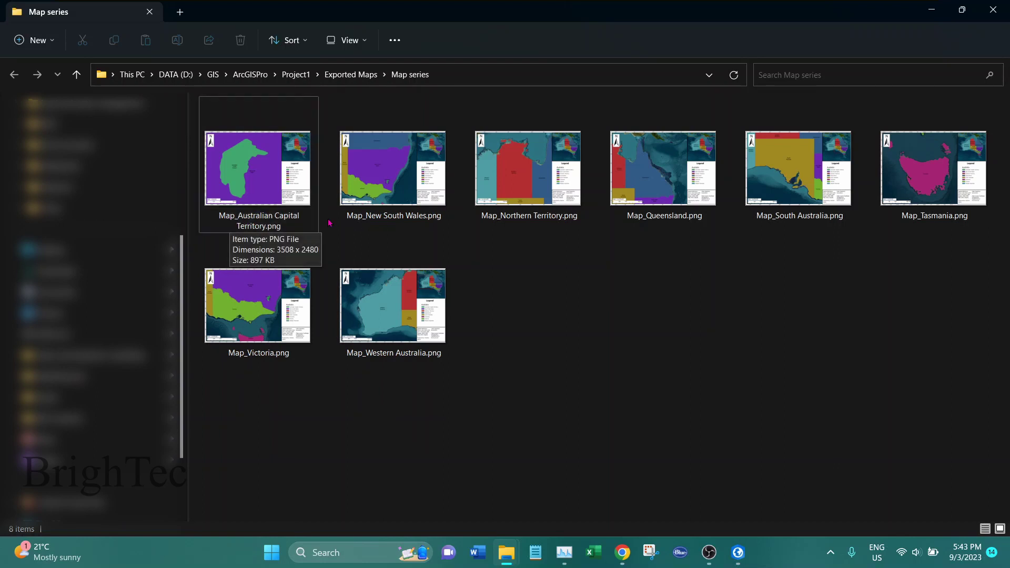
pyautogui.click(292, 219)
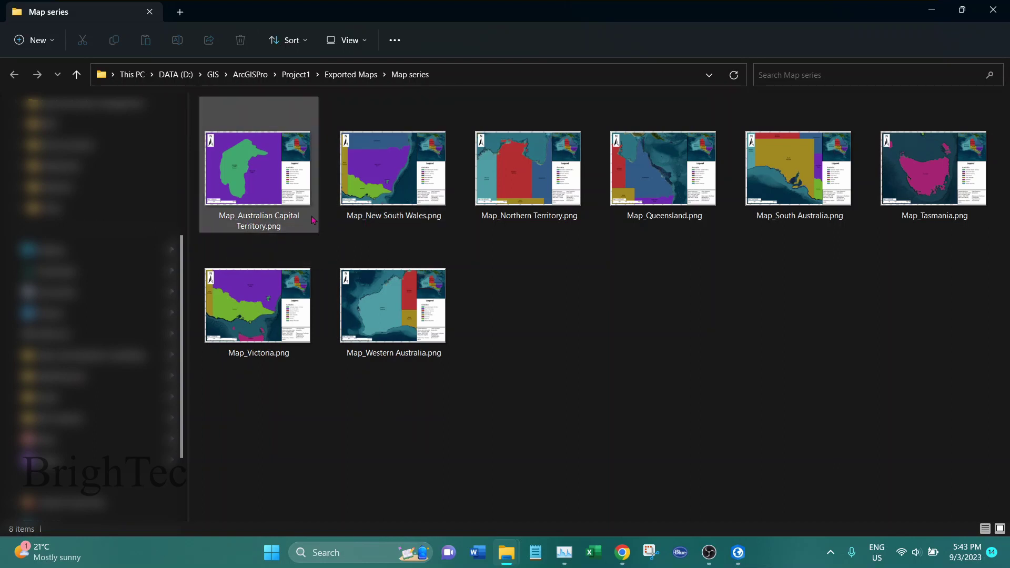
pyautogui.click(384, 223)
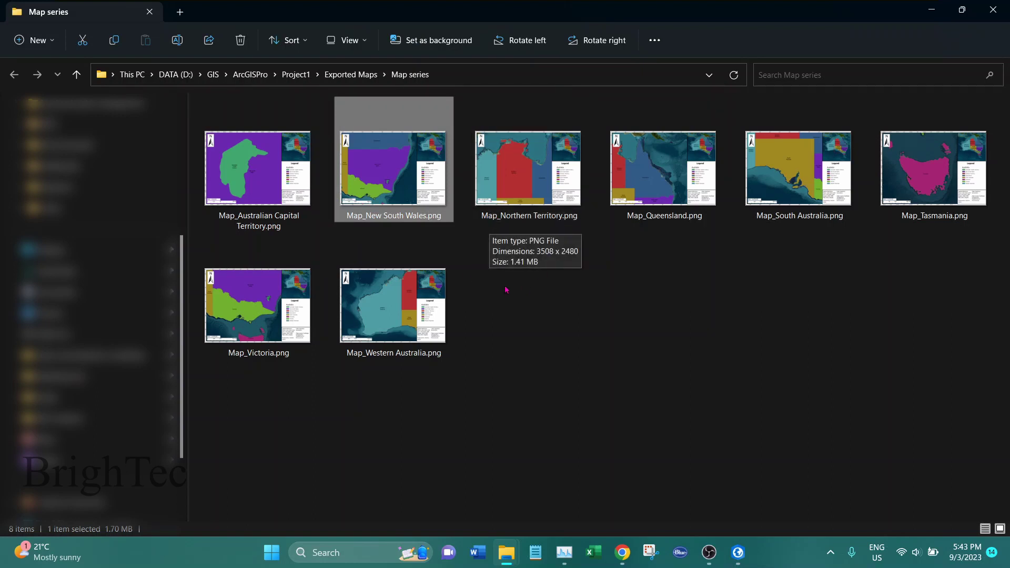
pyautogui.click(659, 219)
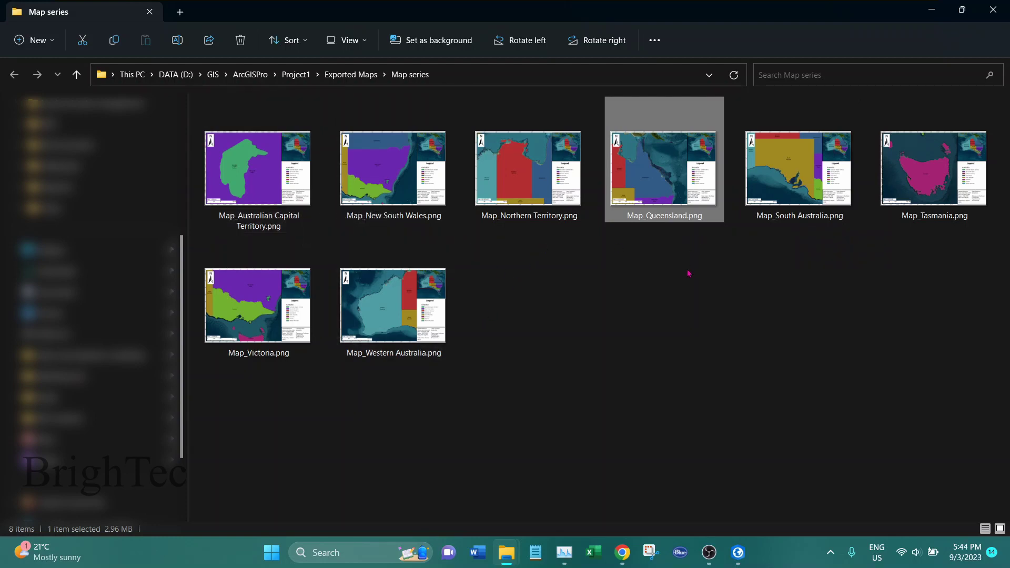
pyautogui.click(932, 10)
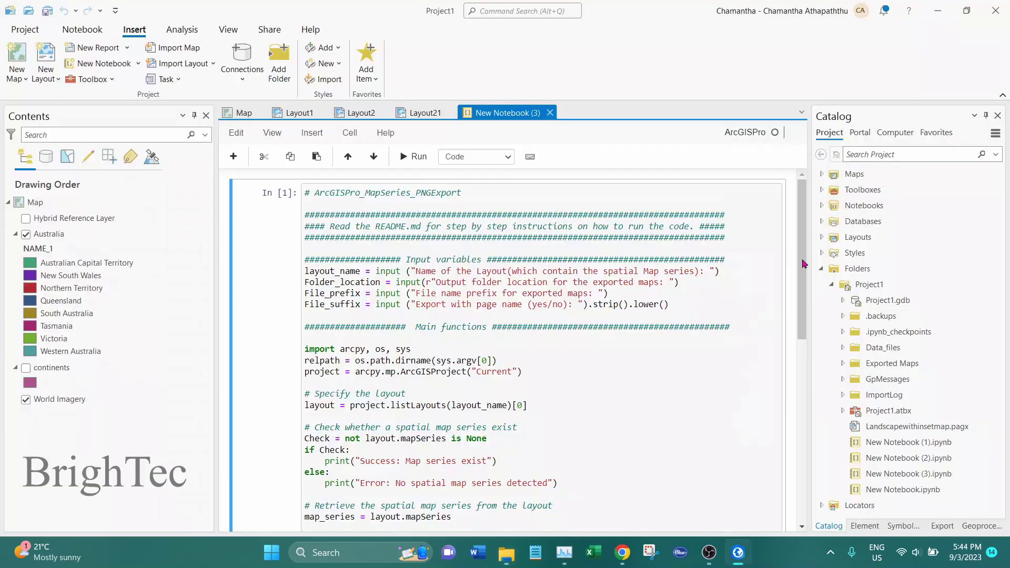
pyautogui.click(607, 283)
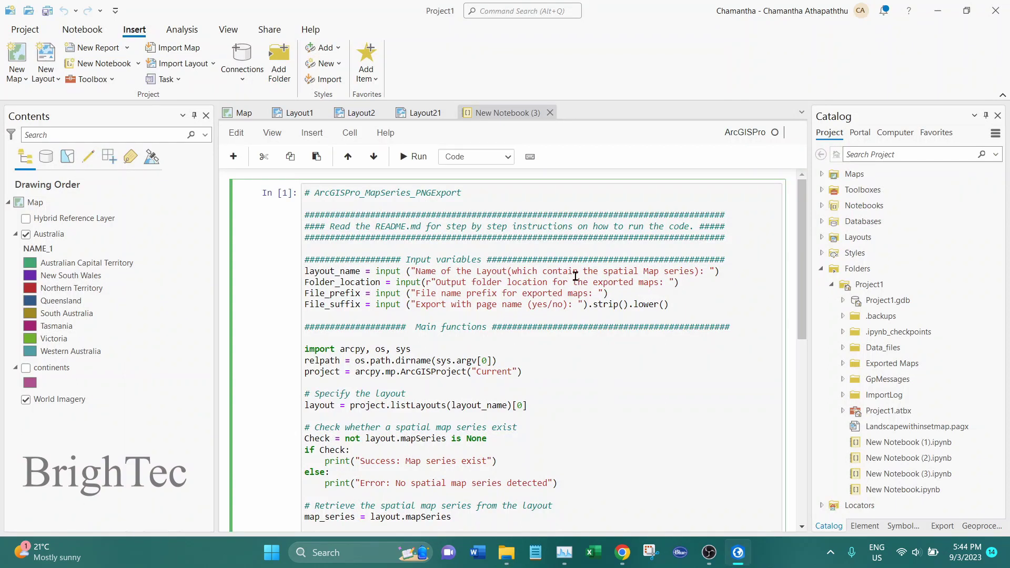